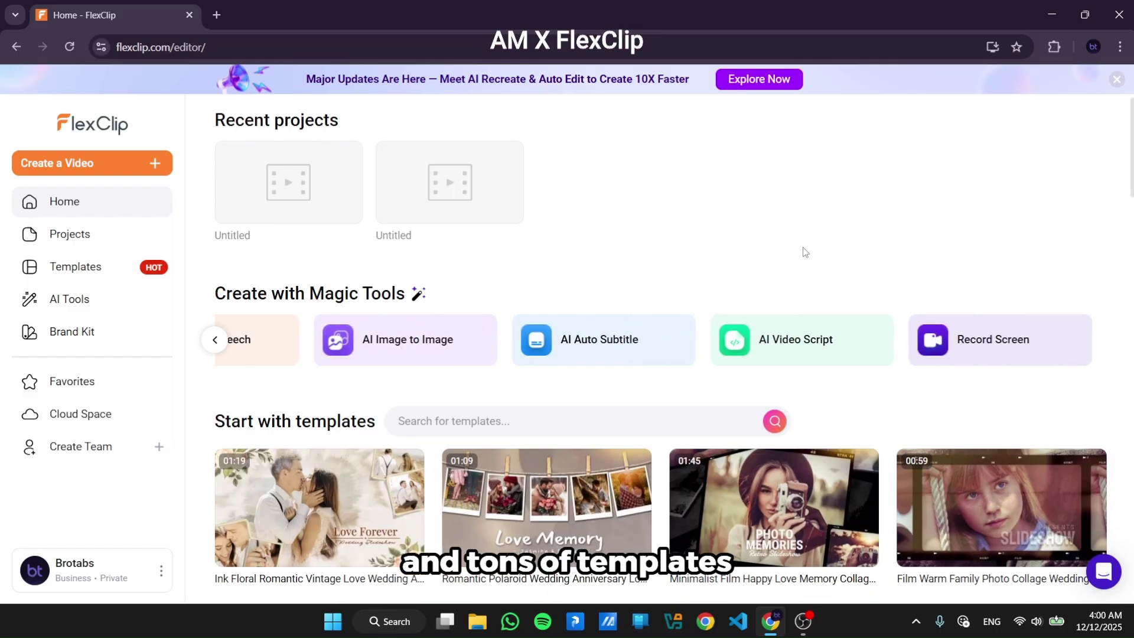
{"action": "scroll", "coordinate": [804, 252], "scroll_direction": "down", "scroll_amount": 3}
{"action": "scroll", "coordinate": [804, 253], "scroll_direction": "down", "scroll_amount": 1}
{"action": "scroll", "coordinate": [804, 253], "scroll_direction": "down", "scroll_amount": 3}
{"action": "scroll", "coordinate": [804, 252], "scroll_direction": "down", "scroll_amount": 2}
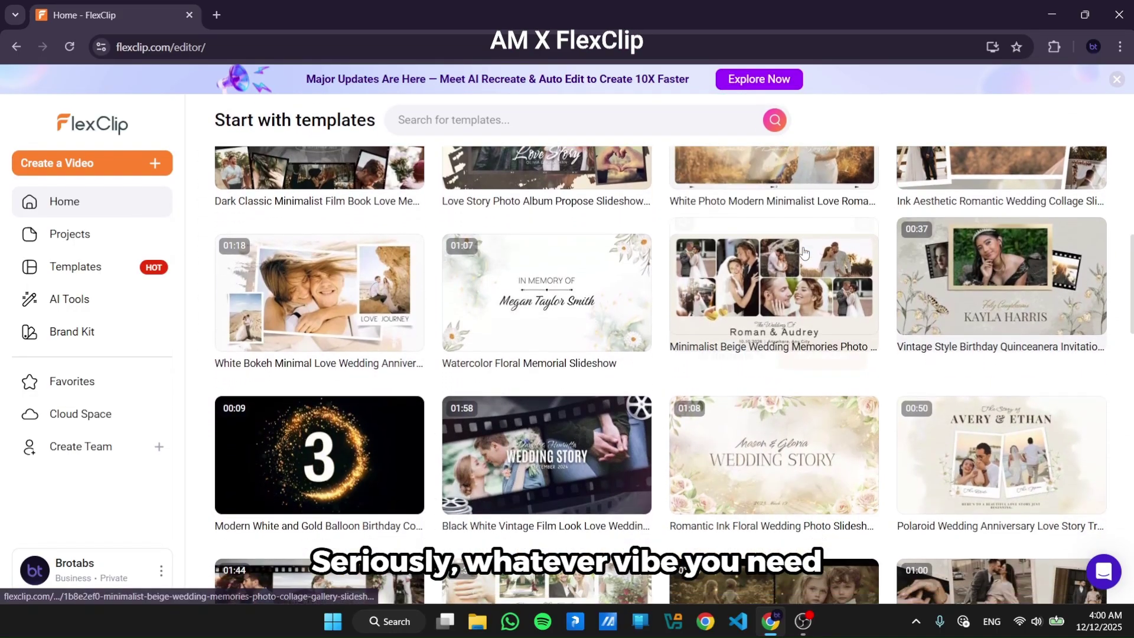
{"action": "scroll", "coordinate": [803, 253], "scroll_direction": "down", "scroll_amount": 3}
{"action": "scroll", "coordinate": [804, 252], "scroll_direction": "up", "scroll_amount": 10}
- Browse the full template catalogue, then switch to the AI Tools page
{"action": "left_click", "coordinate": [125, 272]}
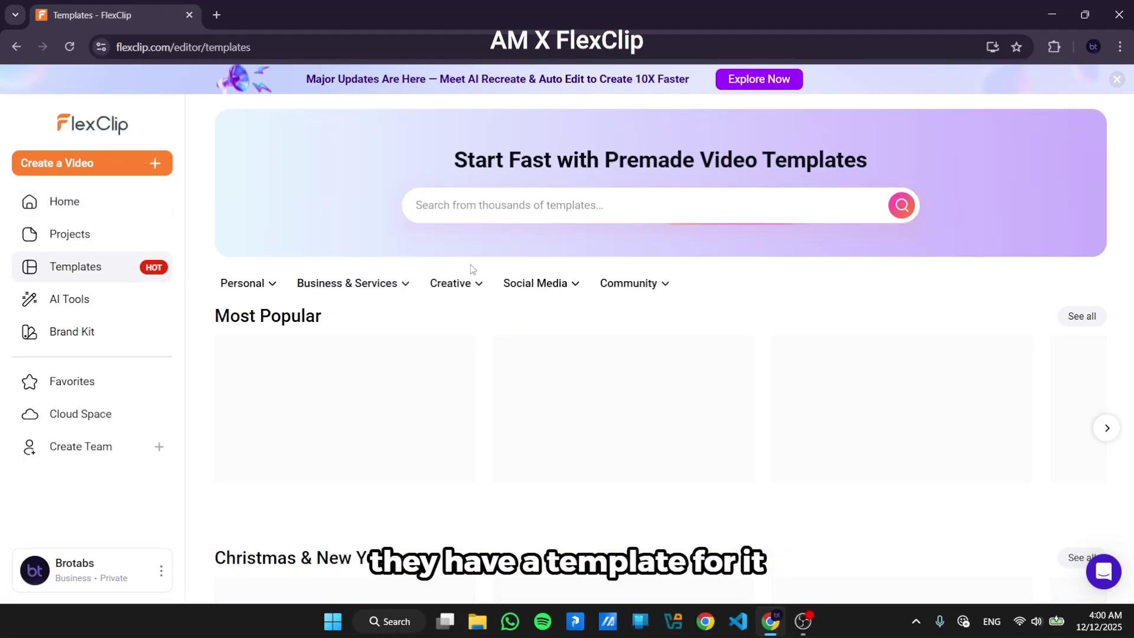
{"action": "scroll", "coordinate": [469, 269], "scroll_direction": "down", "scroll_amount": 2}
{"action": "scroll", "coordinate": [469, 270], "scroll_direction": "down", "scroll_amount": 3}
{"action": "scroll", "coordinate": [471, 270], "scroll_direction": "down", "scroll_amount": 5}
{"action": "scroll", "coordinate": [471, 270], "scroll_direction": "down", "scroll_amount": 6}
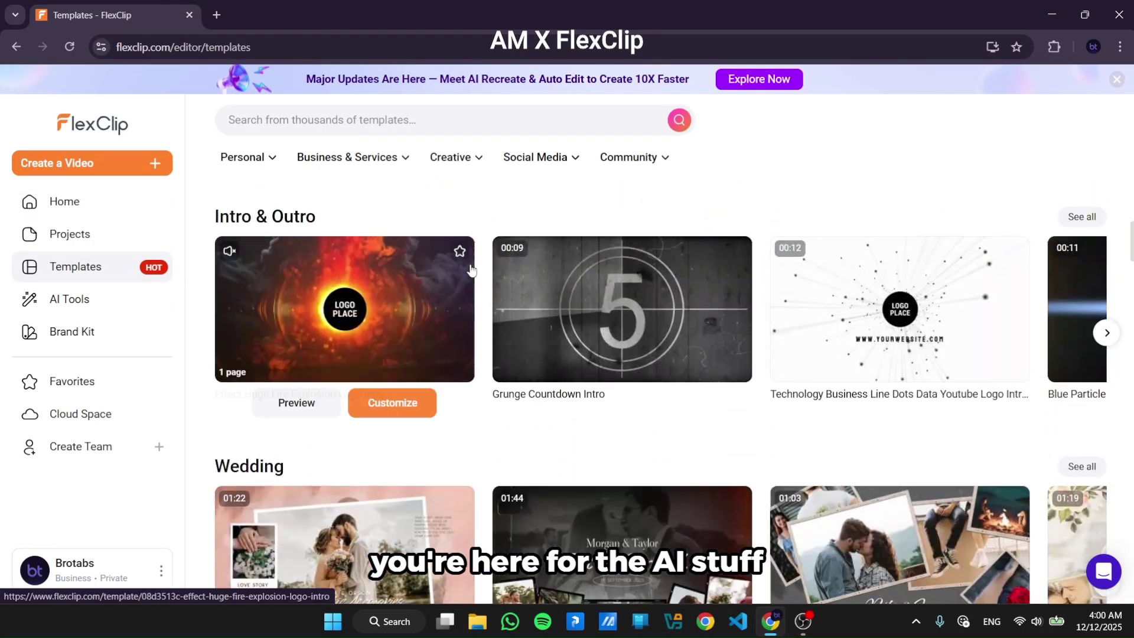
{"action": "scroll", "coordinate": [471, 271], "scroll_direction": "down", "scroll_amount": 3}
{"action": "scroll", "coordinate": [472, 270], "scroll_direction": "up", "scroll_amount": 5}
{"action": "left_click", "coordinate": [70, 298]}
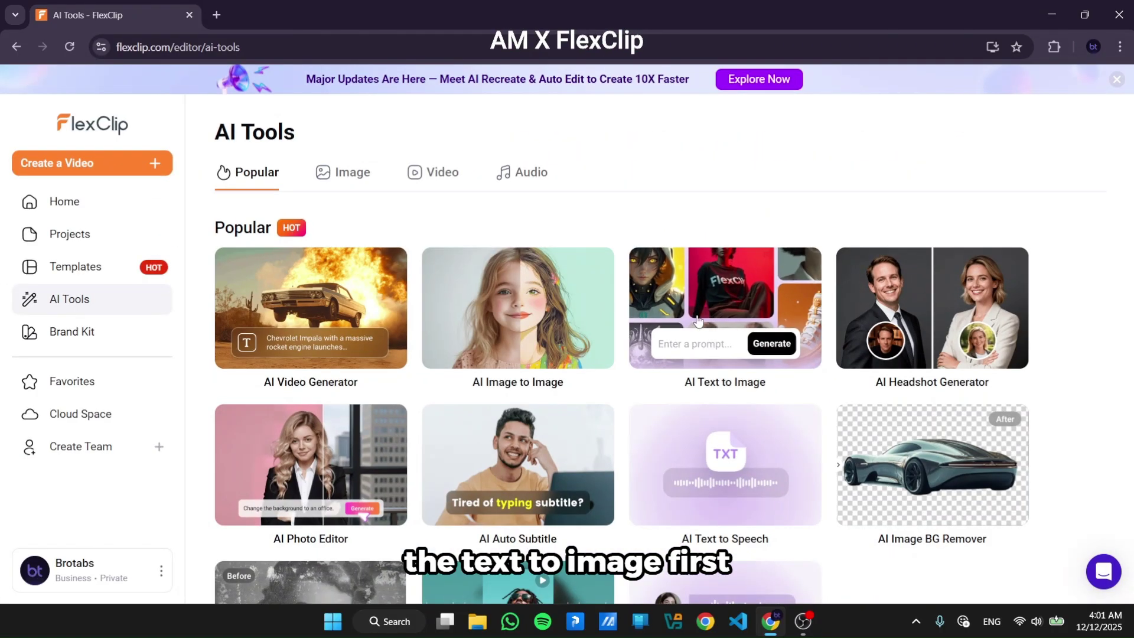
- In AI Text to Image, paste the lone-wanderer neon-city prompt, keeping no style
{"action": "left_click", "coordinate": [700, 319]}
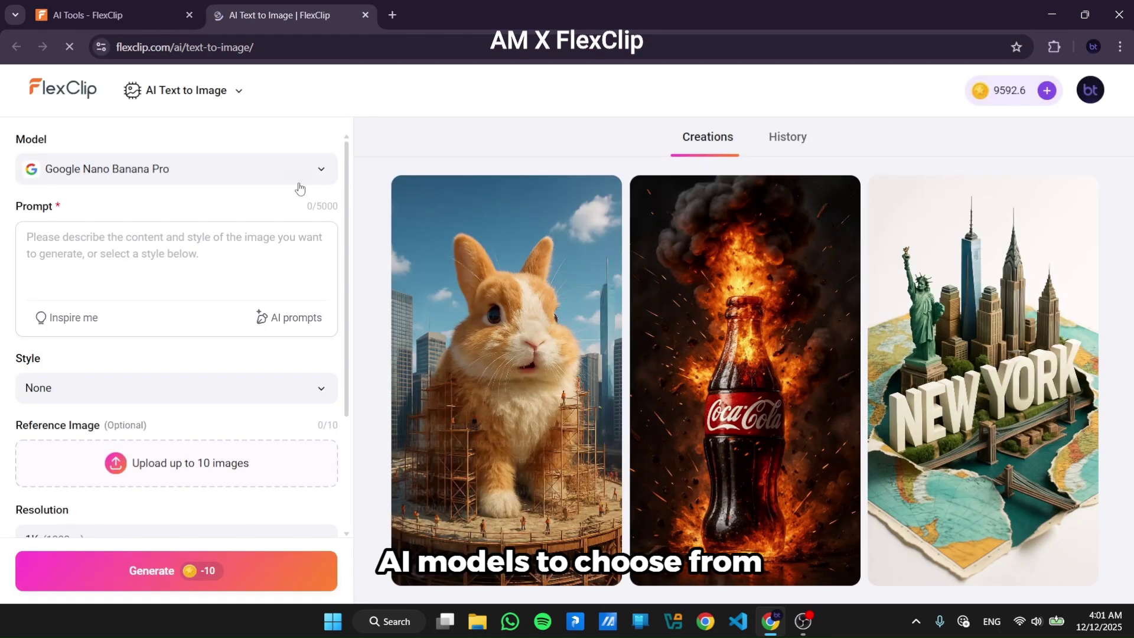
{"action": "left_click", "coordinate": [326, 177]}
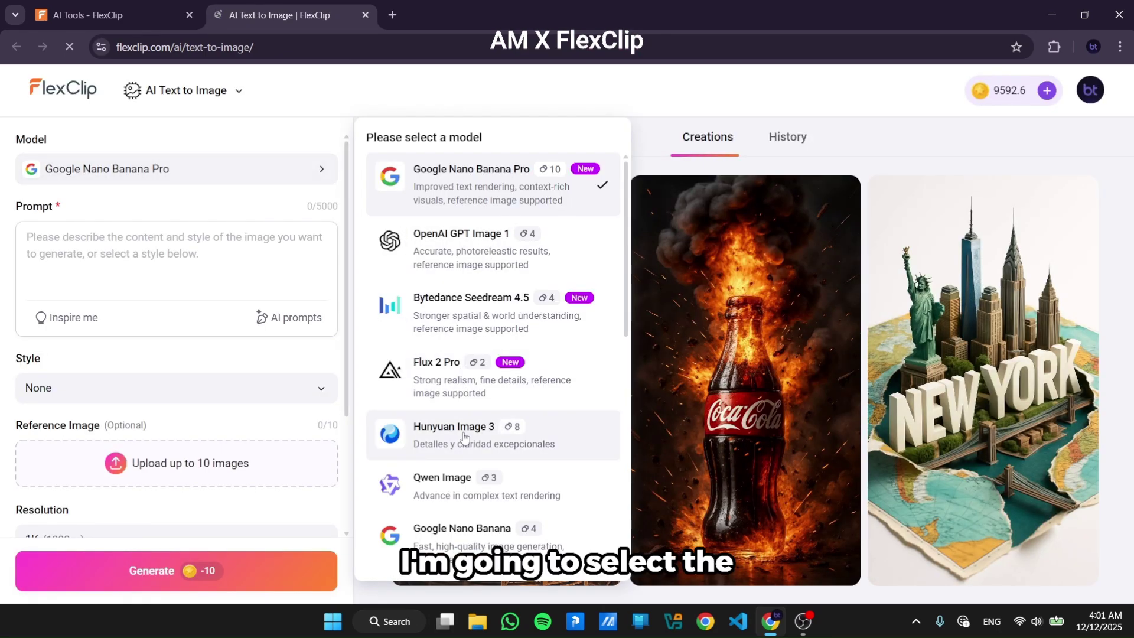
{"action": "scroll", "coordinate": [460, 522], "scroll_direction": "down", "scroll_amount": 3}
{"action": "scroll", "coordinate": [461, 522], "scroll_direction": "down", "scroll_amount": 3}
{"action": "scroll", "coordinate": [461, 523], "scroll_direction": "up", "scroll_amount": 6}
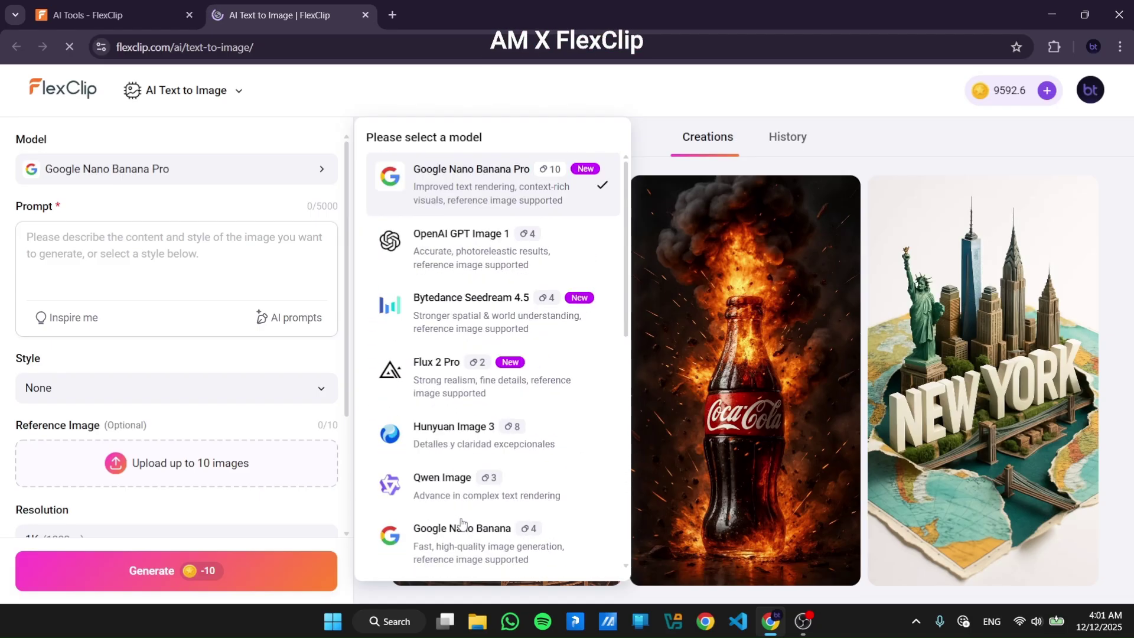
{"action": "left_click", "coordinate": [204, 269]}
{"action": "type", "text": "A lone wanderer standing on a cliff at golden hour, overlooking a vast futuristic city covered in glowing neon fog. Ultra-wide shot, smooth camera depth, dramatic rim lighting, sharp details, soft atmospheric particles in the air. The sky is a mix of purple, orange, and blue hues with slow-moving clouds. Mood: epic, calm yet powerful. Style: high-end cinematic film, 50mm lens, IMAX look, soft bokeh in foreground, extremely realistic textures."}
{"action": "left_click", "coordinate": [166, 391]}
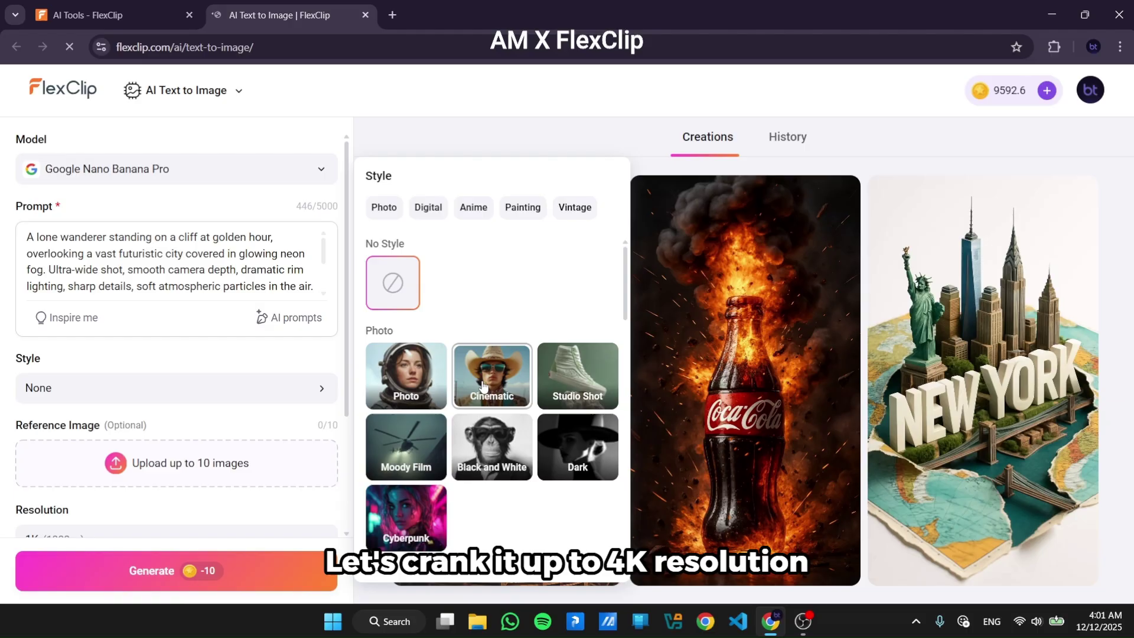
{"action": "left_click", "coordinate": [301, 362]}
{"action": "scroll", "coordinate": [302, 362], "scroll_direction": "down", "scroll_amount": 2}
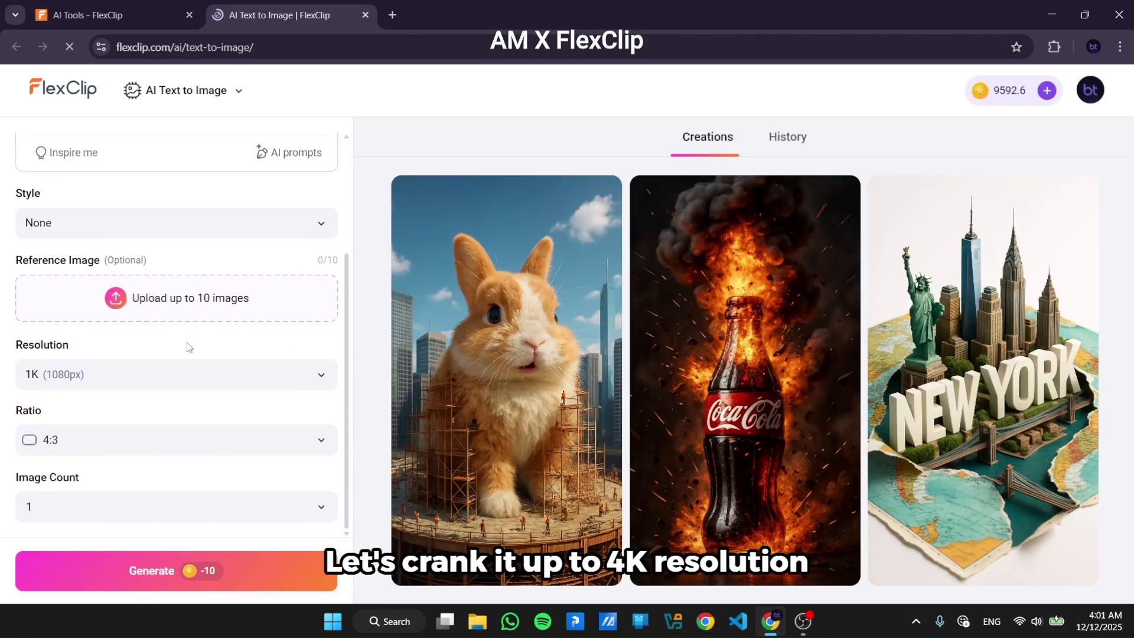
- Set resolution to 1K and aspect ratio to 1:1, then generate the image
{"action": "left_click", "coordinate": [257, 376]}
{"action": "left_click", "coordinate": [376, 449]}
{"action": "left_click", "coordinate": [414, 394]}
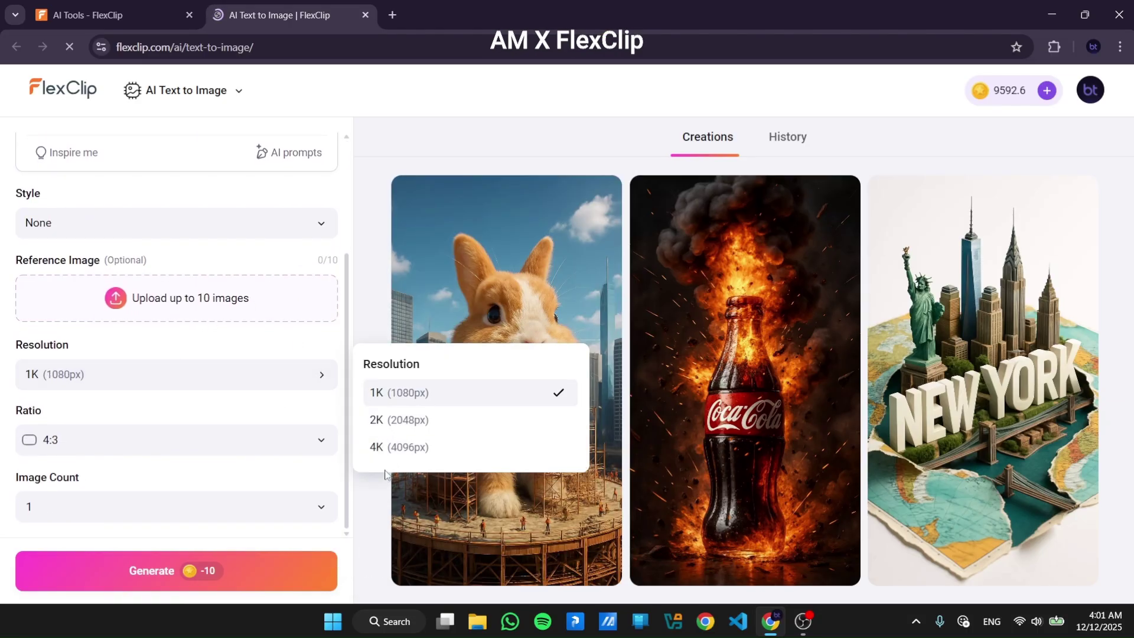
{"action": "left_click", "coordinate": [408, 392]}
{"action": "left_click", "coordinate": [301, 439]}
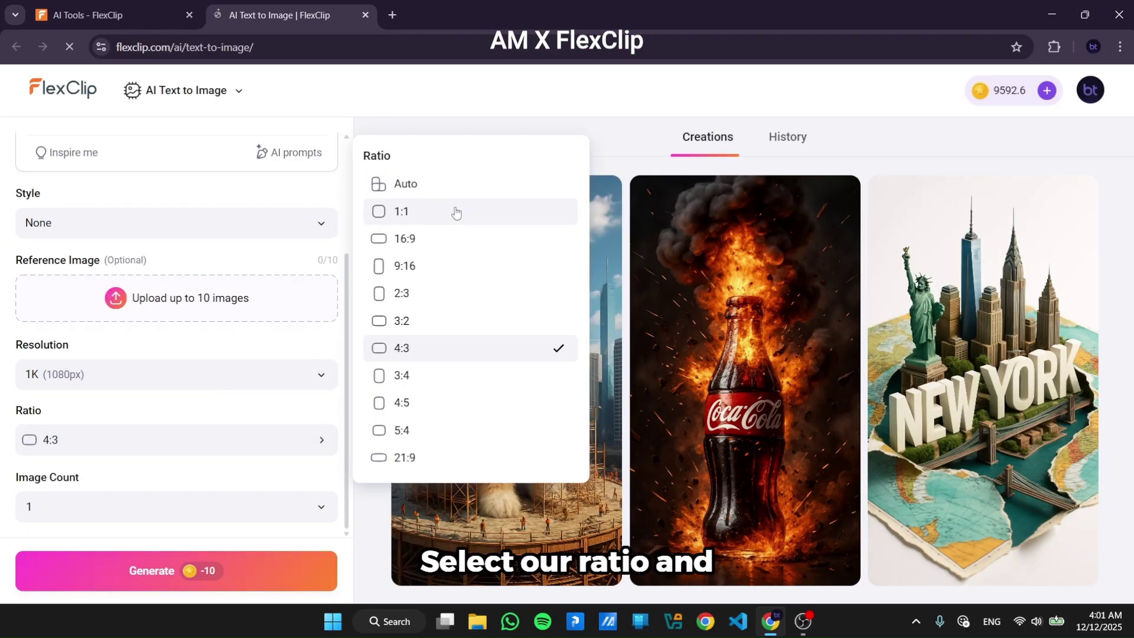
{"action": "left_click", "coordinate": [455, 211]}
{"action": "left_click", "coordinate": [155, 576]}
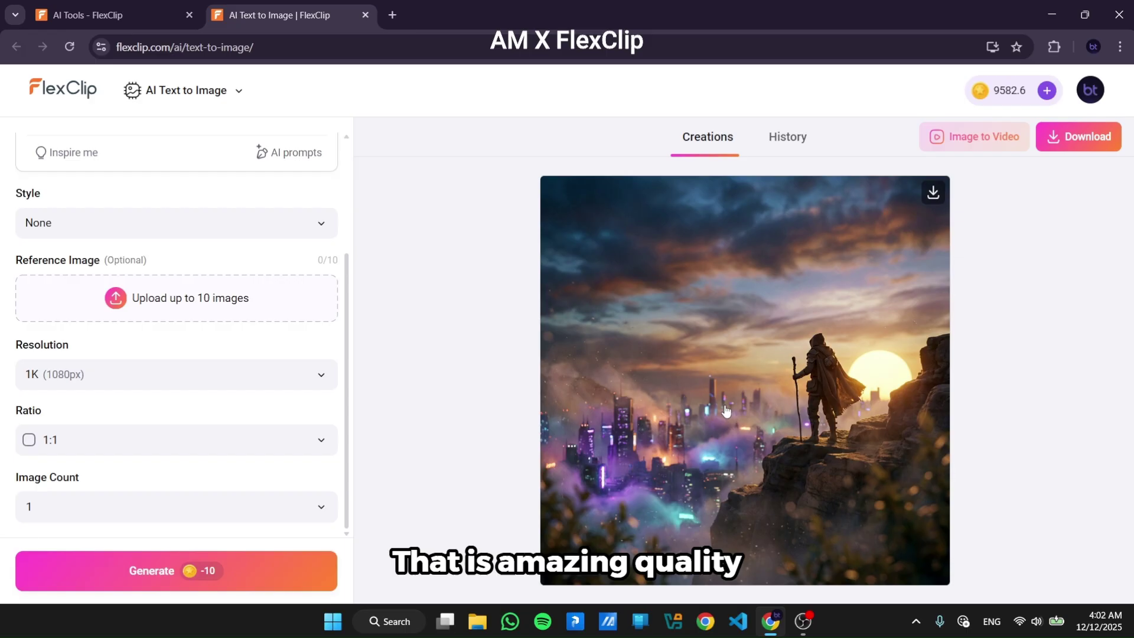
- Enlarge the generated wanderer image for a closer look, then close the preview
{"action": "left_click", "coordinate": [841, 406]}
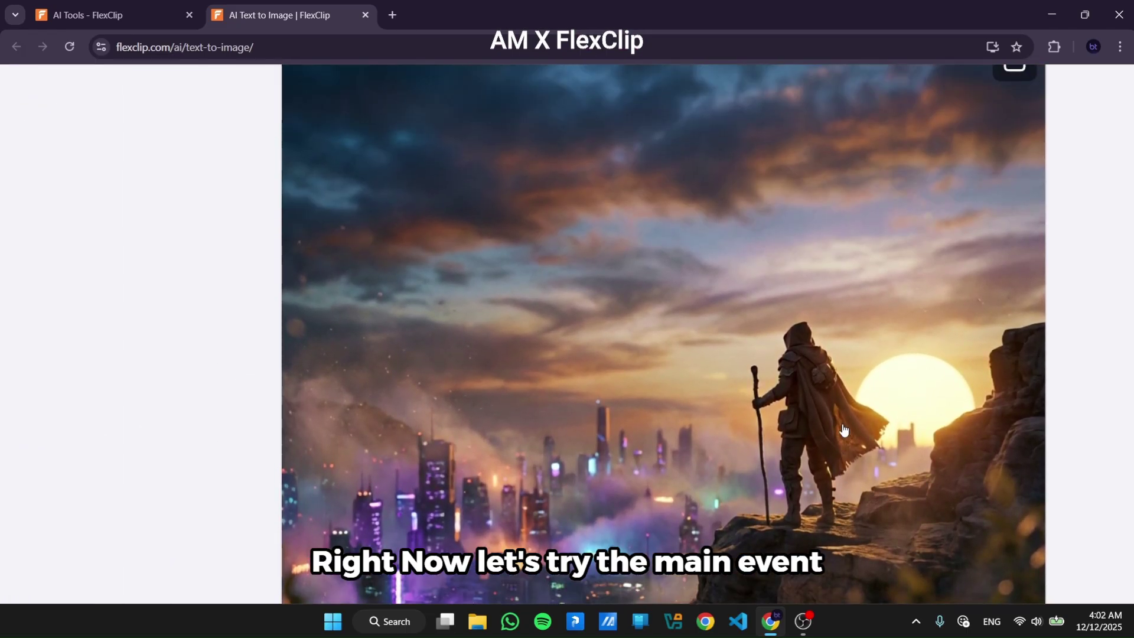
{"action": "left_click", "coordinate": [843, 430]}
{"action": "scroll", "coordinate": [215, 386], "scroll_direction": "up", "scroll_amount": 2}
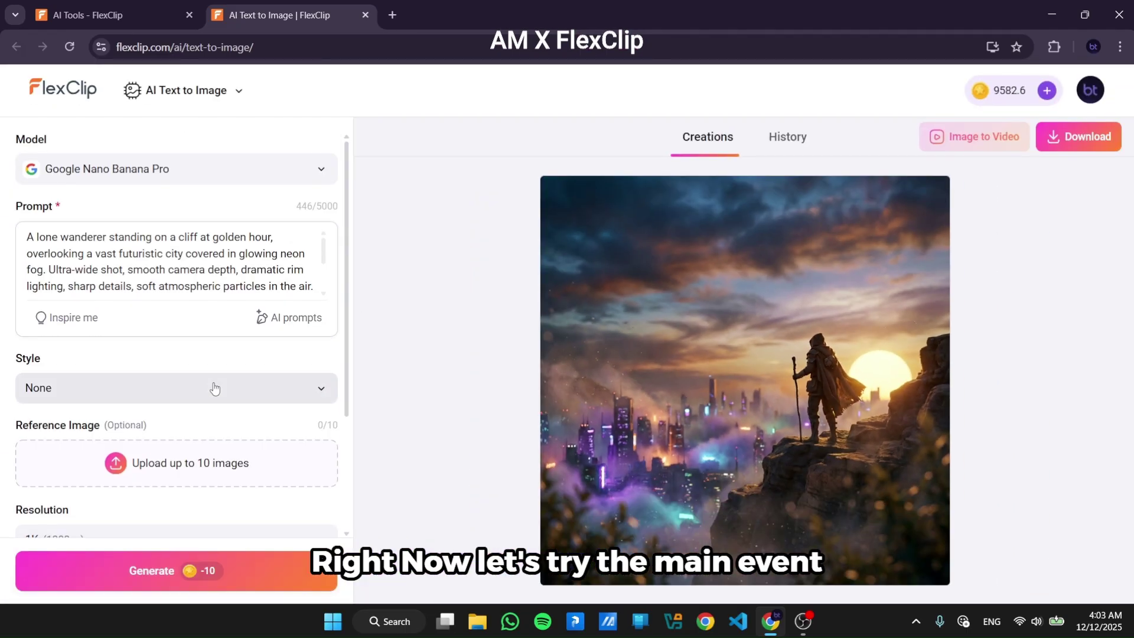
{"action": "mouse_move", "coordinate": [186, 90]}
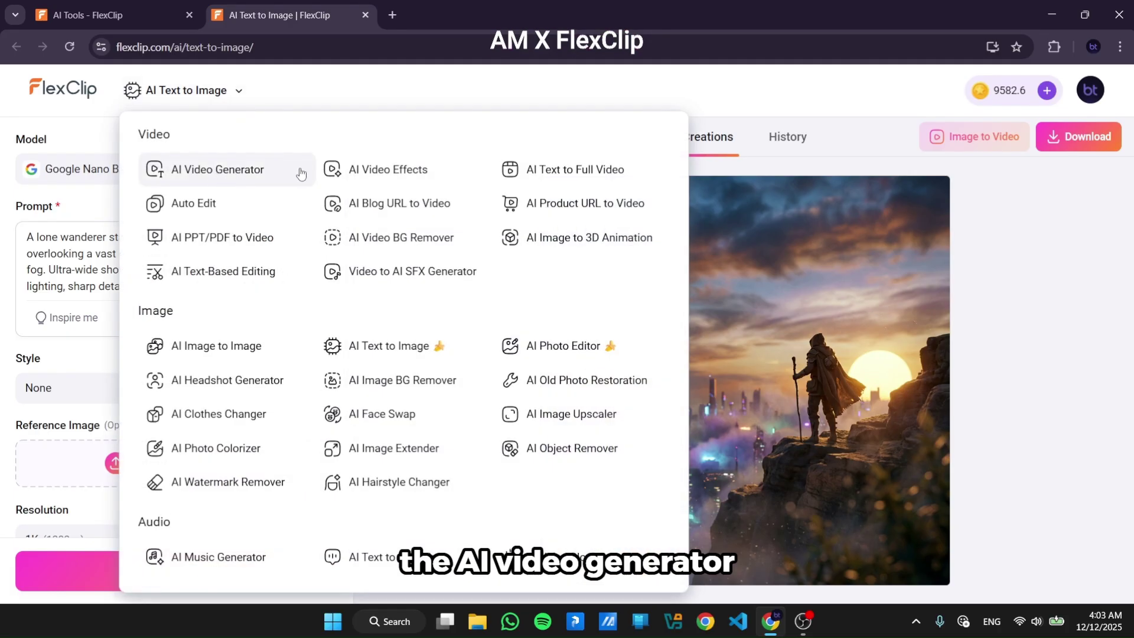
- Generate an 8-second 9:16 OpenAI Sora 2 Pro video from the pasted wanderer prompt
{"action": "left_click", "coordinate": [217, 170]}
{"action": "left_click", "coordinate": [327, 172]}
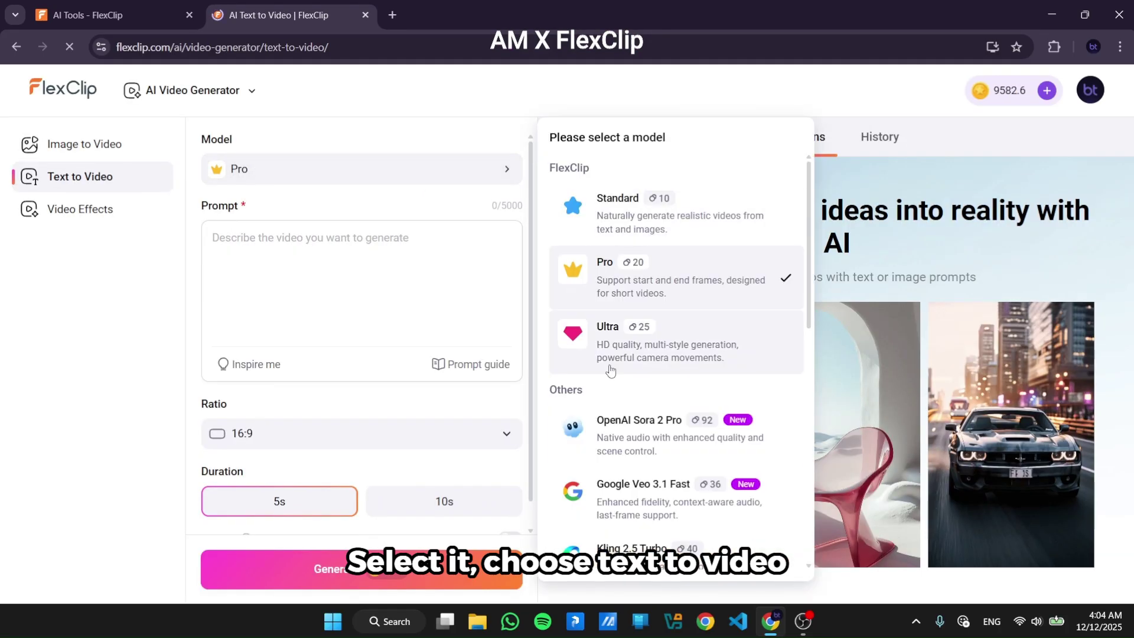
{"action": "scroll", "coordinate": [634, 430], "scroll_direction": "down", "scroll_amount": 1}
{"action": "scroll", "coordinate": [634, 430], "scroll_direction": "down", "scroll_amount": 2}
{"action": "scroll", "coordinate": [633, 430], "scroll_direction": "down", "scroll_amount": 4}
{"action": "scroll", "coordinate": [634, 429], "scroll_direction": "down", "scroll_amount": 2}
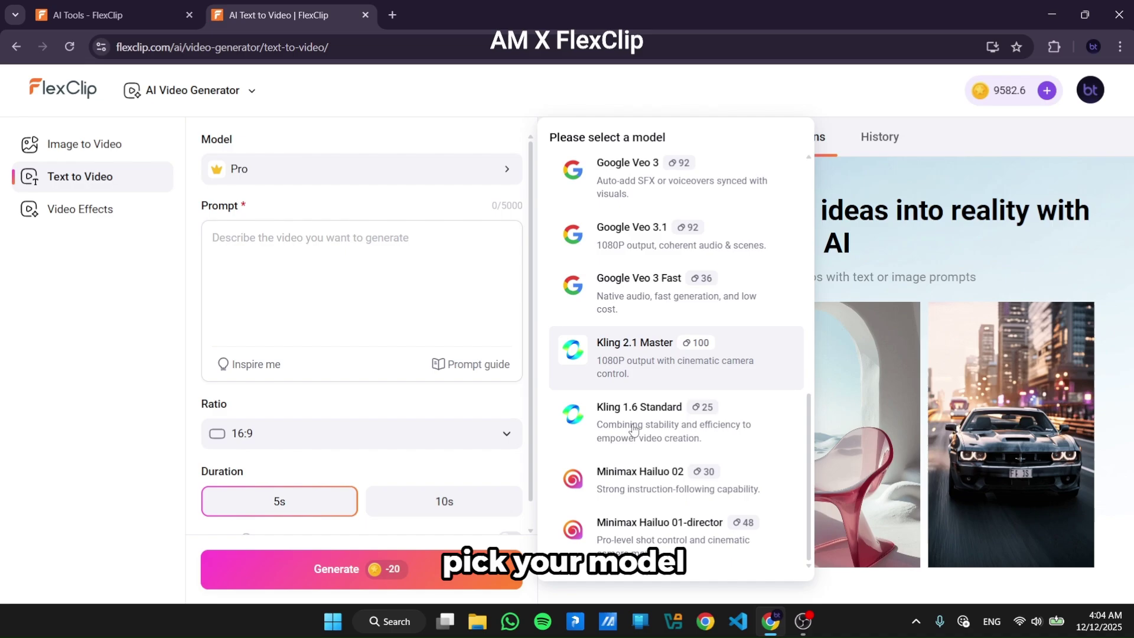
{"action": "scroll", "coordinate": [634, 430], "scroll_direction": "up", "scroll_amount": 7}
{"action": "left_click", "coordinate": [633, 385]}
{"action": "key", "text": "ctrl+v"}
{"action": "left_click", "coordinate": [285, 436]}
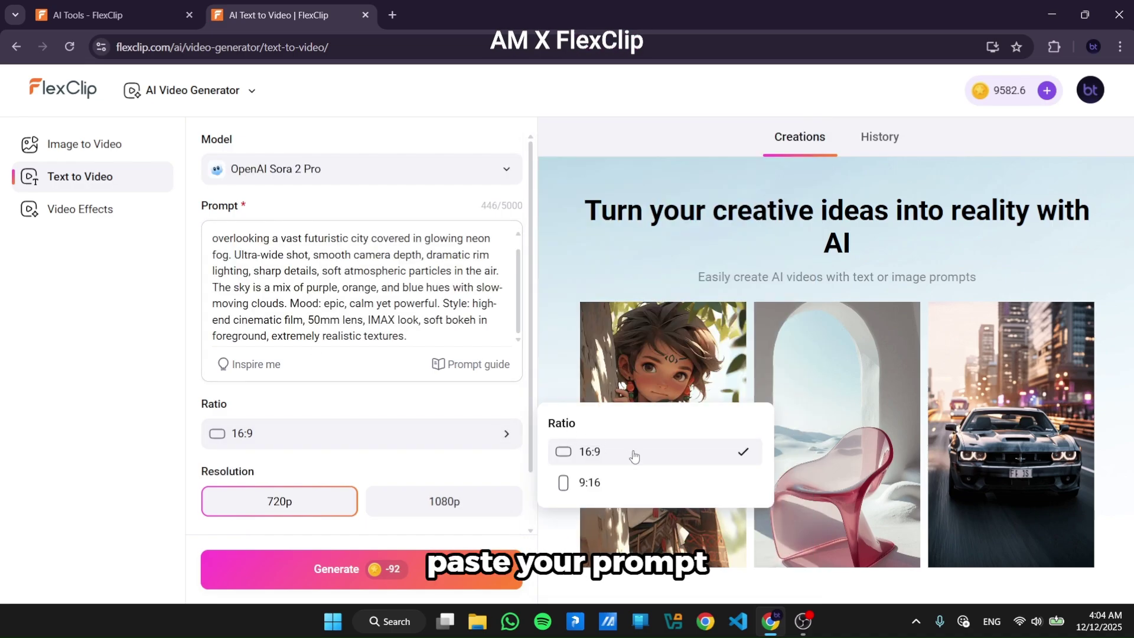
{"action": "scroll", "coordinate": [496, 454], "scroll_direction": "down", "scroll_amount": 2}
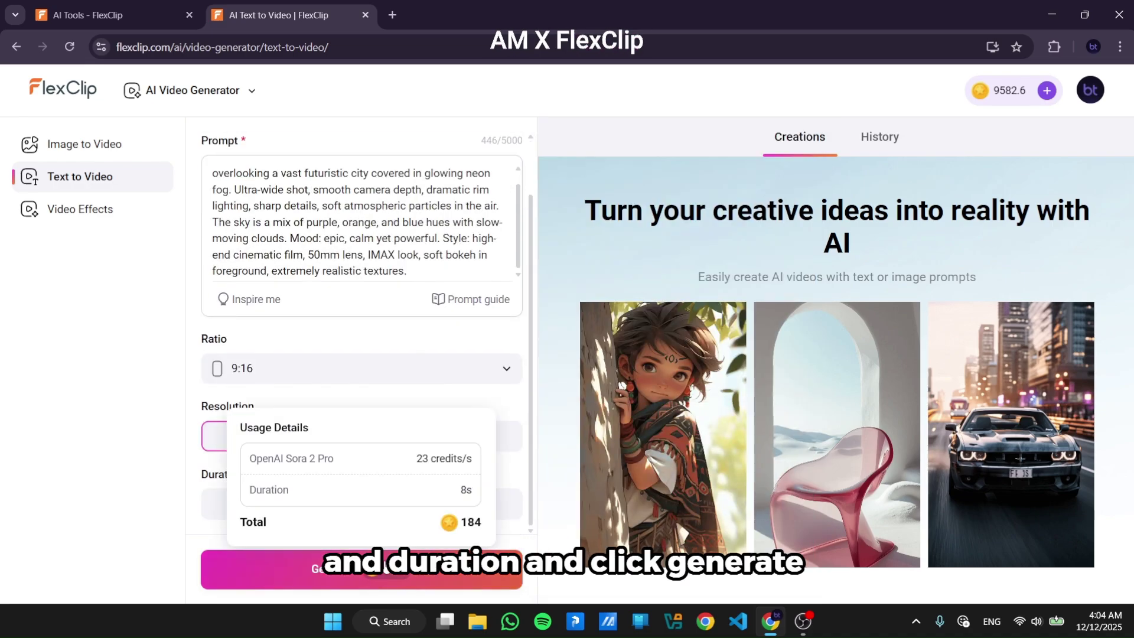
{"action": "left_click", "coordinate": [361, 504]}
{"action": "left_click", "coordinate": [426, 570]}
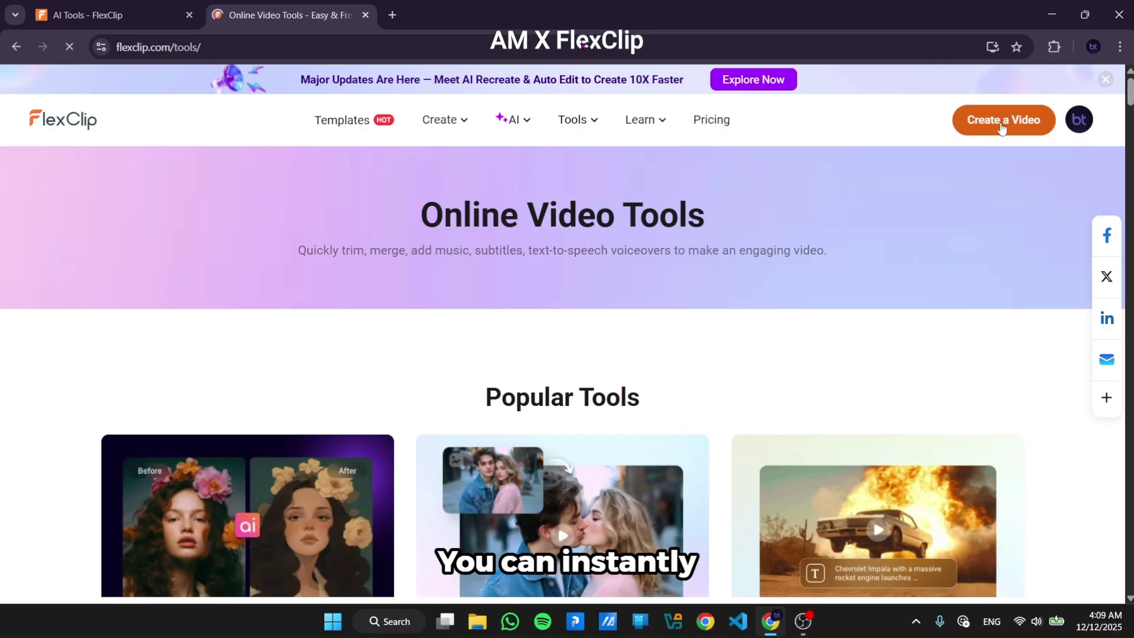
- Open a new editor project and drag the warm-home Merry Christmas template onto the timeline
{"action": "left_click", "coordinate": [1002, 128]}
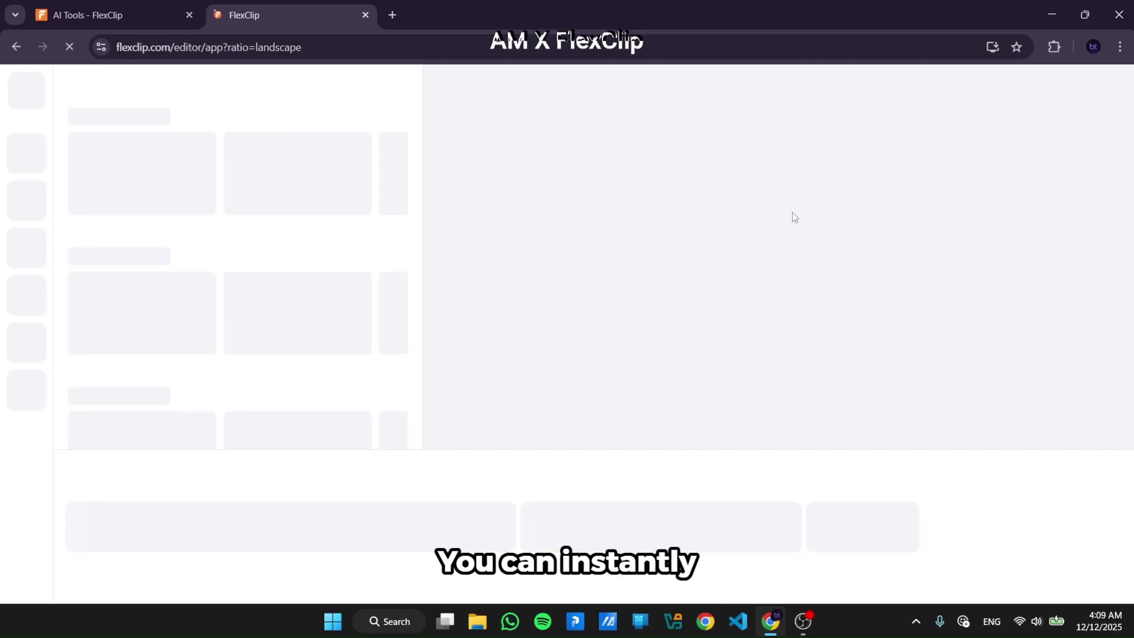
{"action": "left_click", "coordinate": [755, 231]}
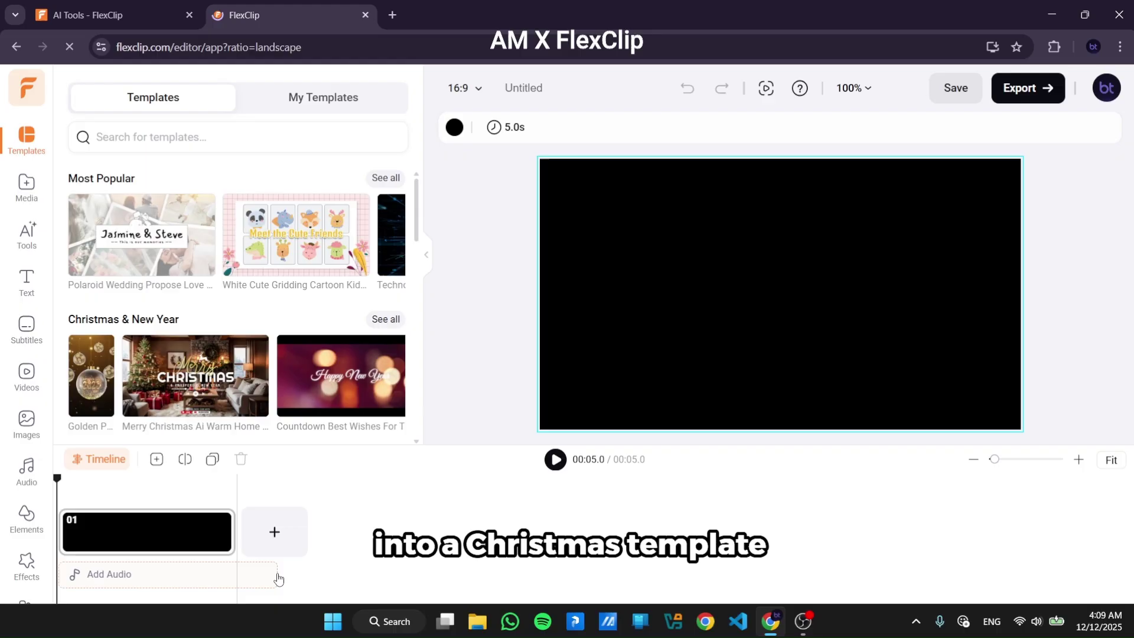
{"action": "left_click", "coordinate": [217, 401]}
{"action": "left_click_drag", "start_coordinate": [150, 197], "coordinate": [201, 527]}
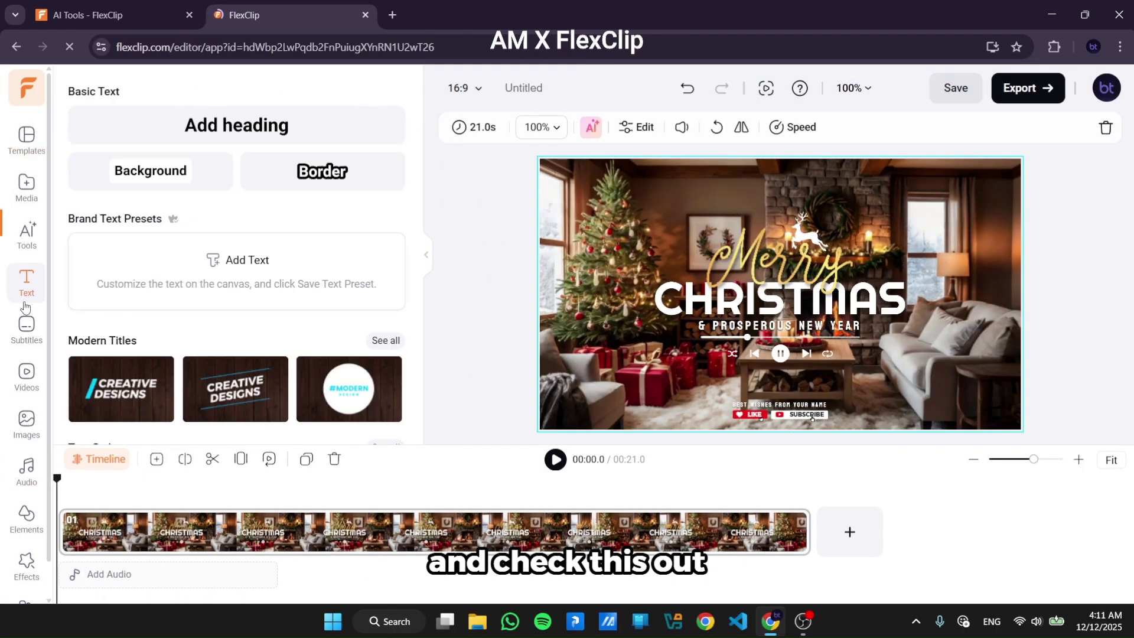
{"action": "scroll", "coordinate": [173, 330], "scroll_direction": "down", "scroll_amount": 1}
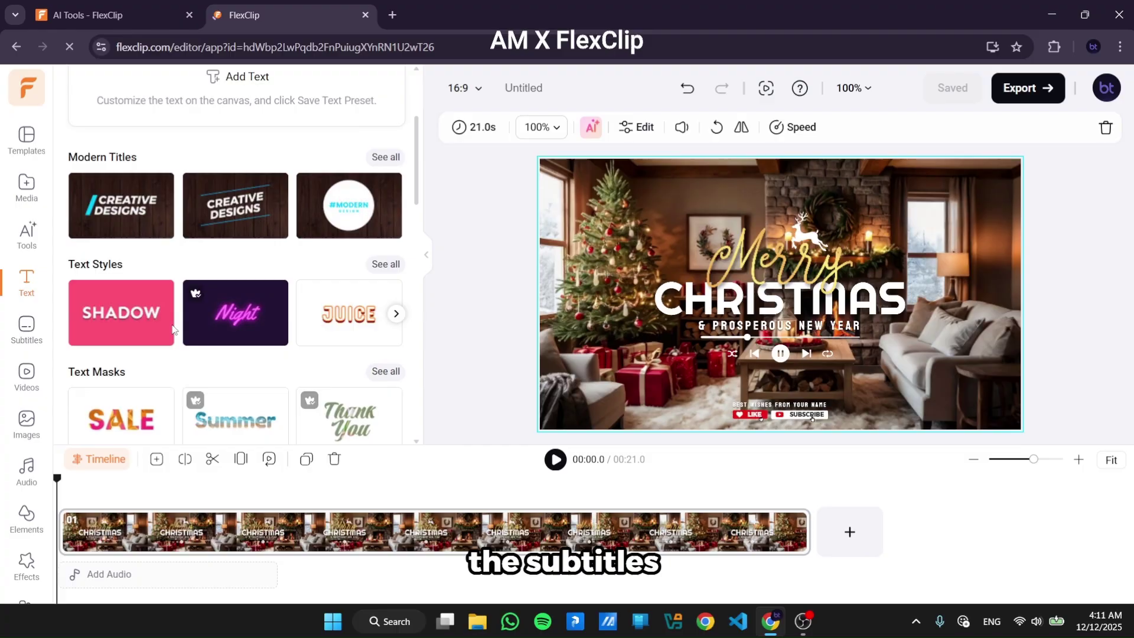
- Browse the Subtitles, Images, Elements, Effects and Brand Kit panels, then leave the editor
{"action": "left_click", "coordinate": [25, 347]}
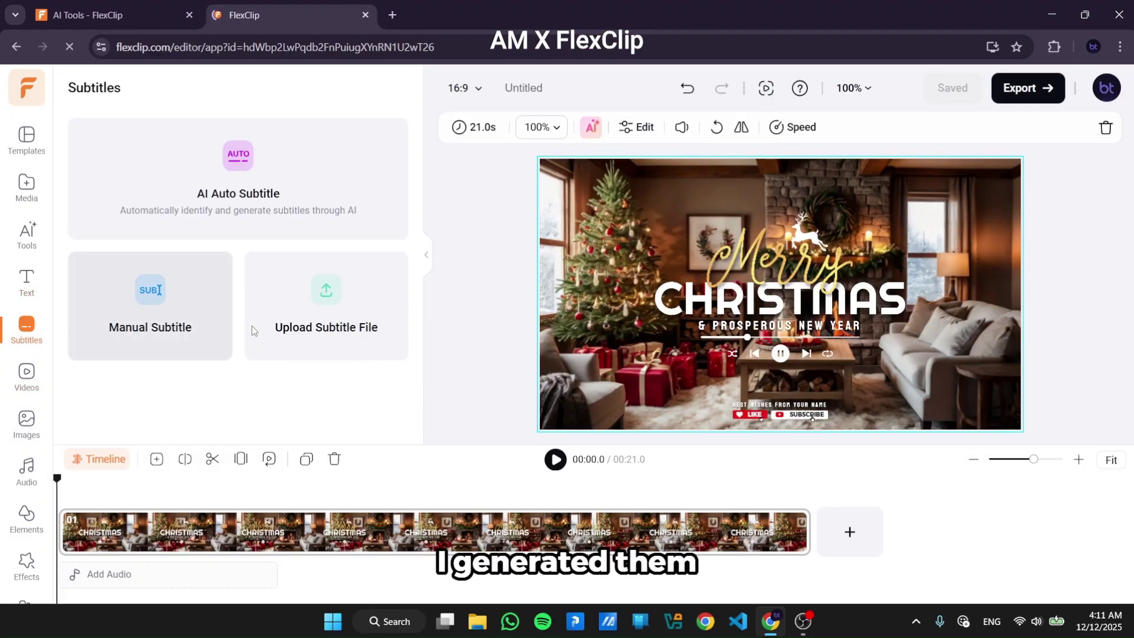
{"action": "left_click", "coordinate": [26, 423]}
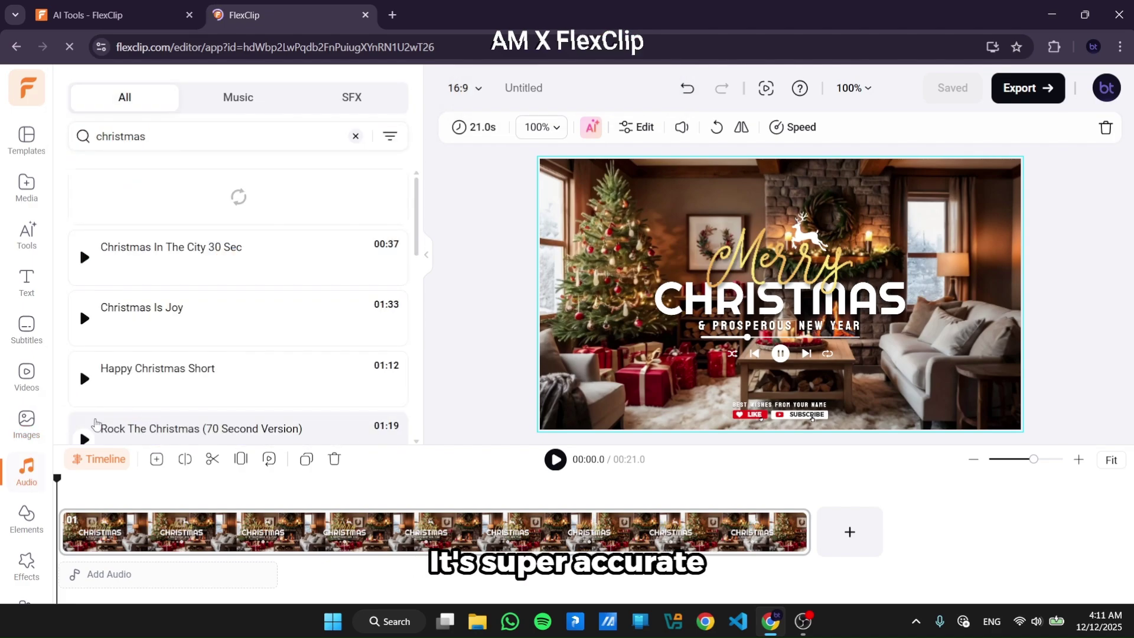
{"action": "scroll", "coordinate": [79, 307], "scroll_direction": "down", "scroll_amount": 2}
{"action": "scroll", "coordinate": [80, 292], "scroll_direction": "down", "scroll_amount": 5}
{"action": "scroll", "coordinate": [237, 273], "scroll_direction": "down", "scroll_amount": 5}
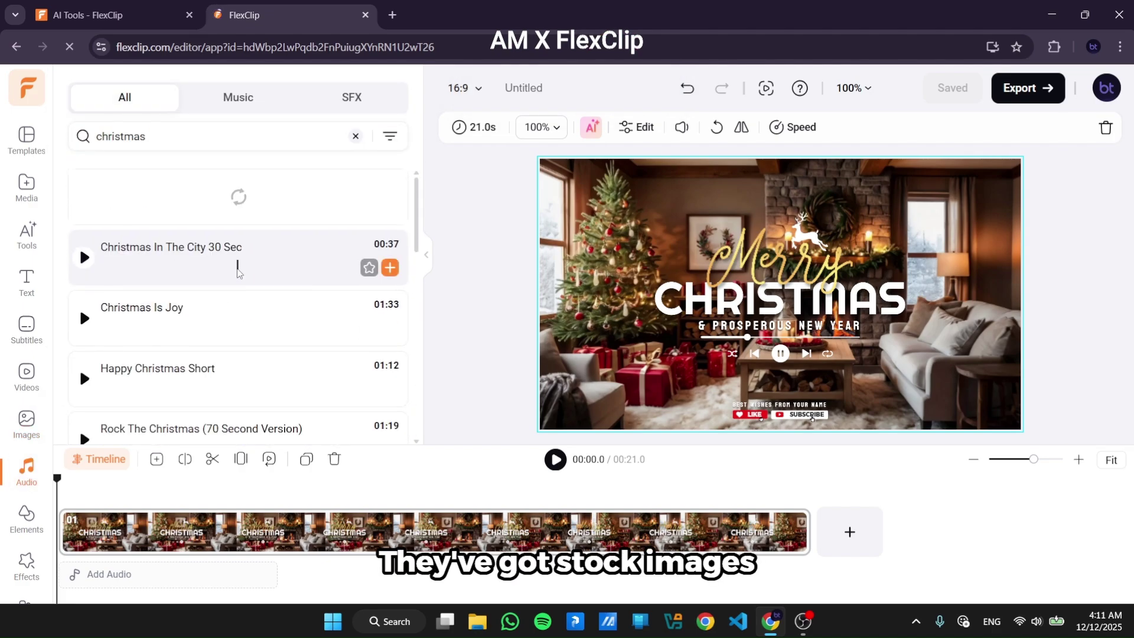
{"action": "left_click", "coordinate": [26, 519]}
{"action": "scroll", "coordinate": [214, 239], "scroll_direction": "down", "scroll_amount": 5}
{"action": "scroll", "coordinate": [214, 239], "scroll_direction": "down", "scroll_amount": 3}
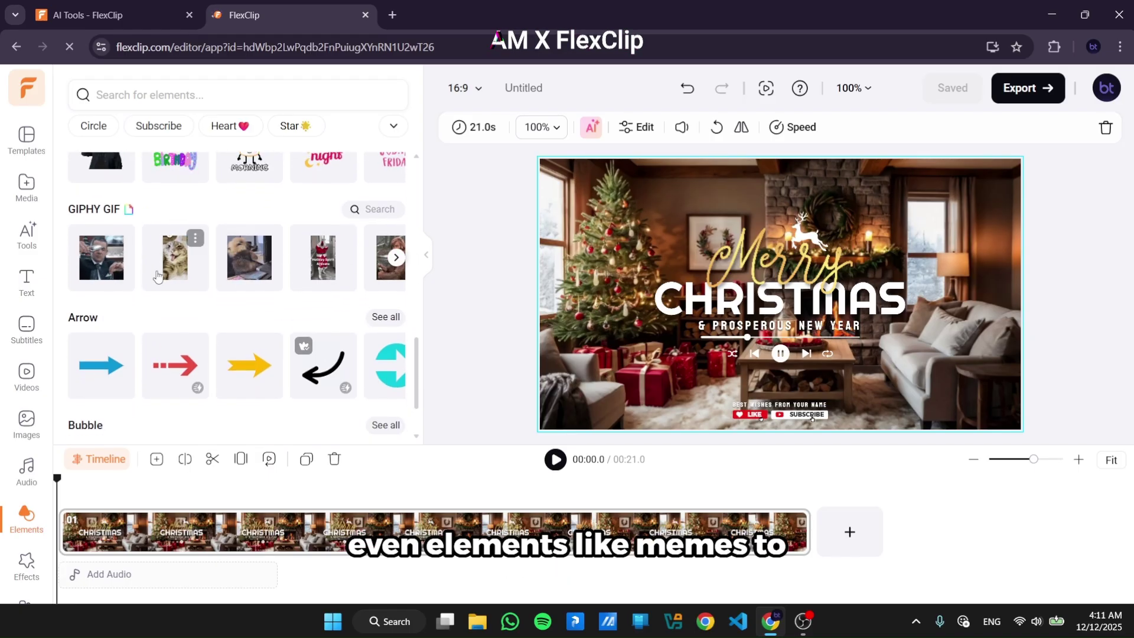
{"action": "scroll", "coordinate": [27, 443], "scroll_direction": "down", "scroll_amount": 1}
{"action": "left_click", "coordinate": [26, 529]}
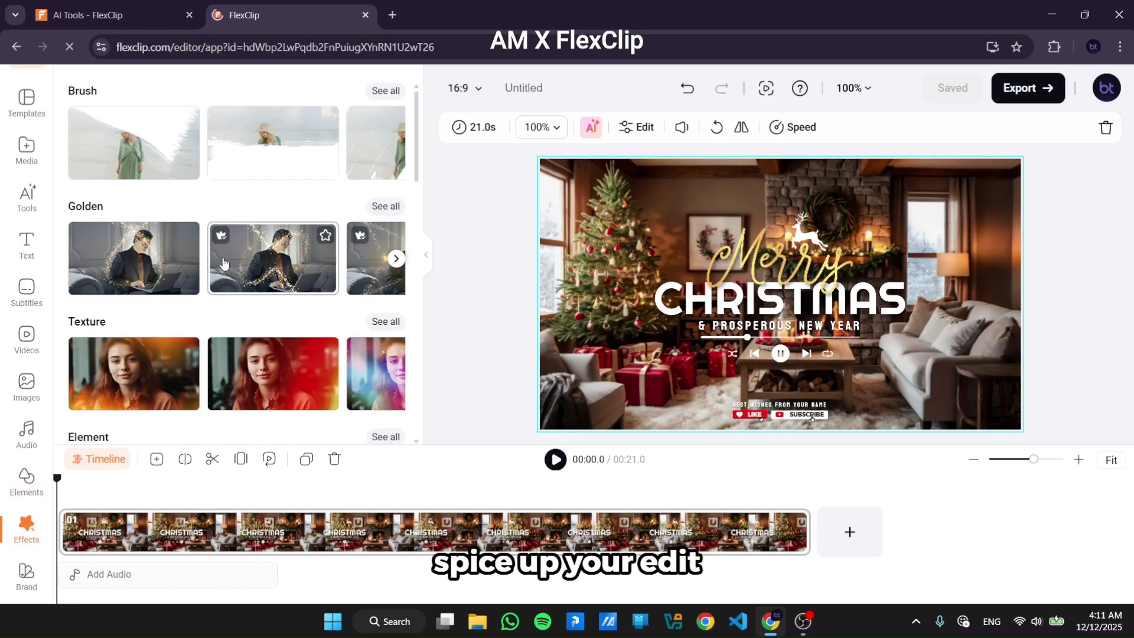
{"action": "scroll", "coordinate": [173, 401], "scroll_direction": "down", "scroll_amount": 2}
{"action": "scroll", "coordinate": [173, 401], "scroll_direction": "down", "scroll_amount": 1}
{"action": "scroll", "coordinate": [173, 401], "scroll_direction": "down", "scroll_amount": 2}
{"action": "scroll", "coordinate": [173, 401], "scroll_direction": "down", "scroll_amount": 3}
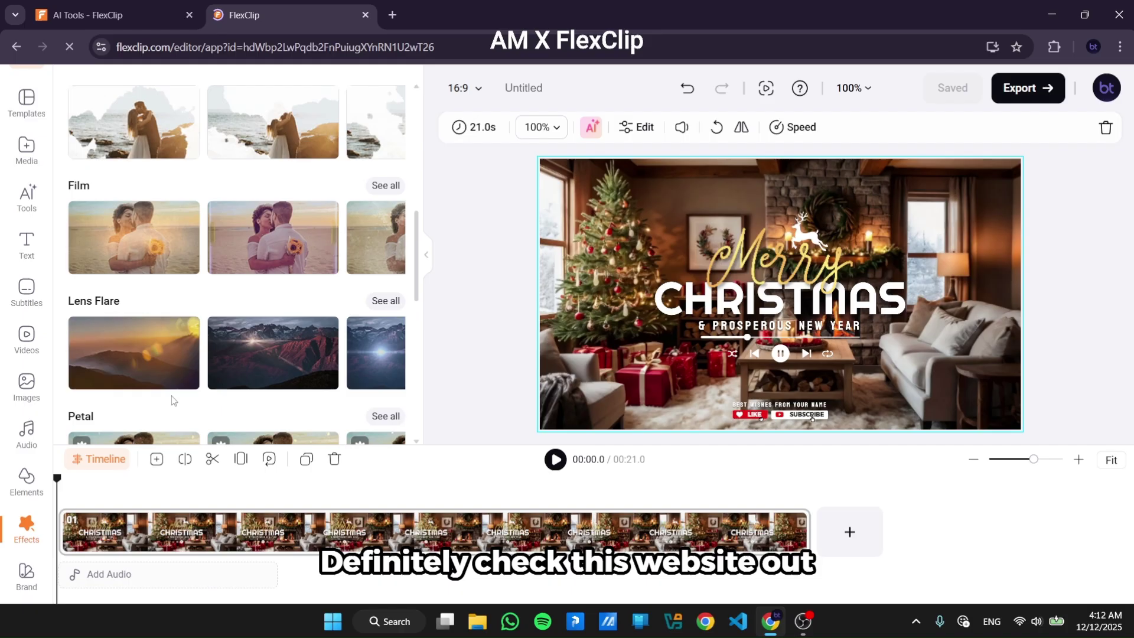
{"action": "left_click", "coordinate": [25, 574]}
{"action": "scroll", "coordinate": [6, 118], "scroll_direction": "up", "scroll_amount": 1}
{"action": "left_click", "coordinate": [27, 87]}
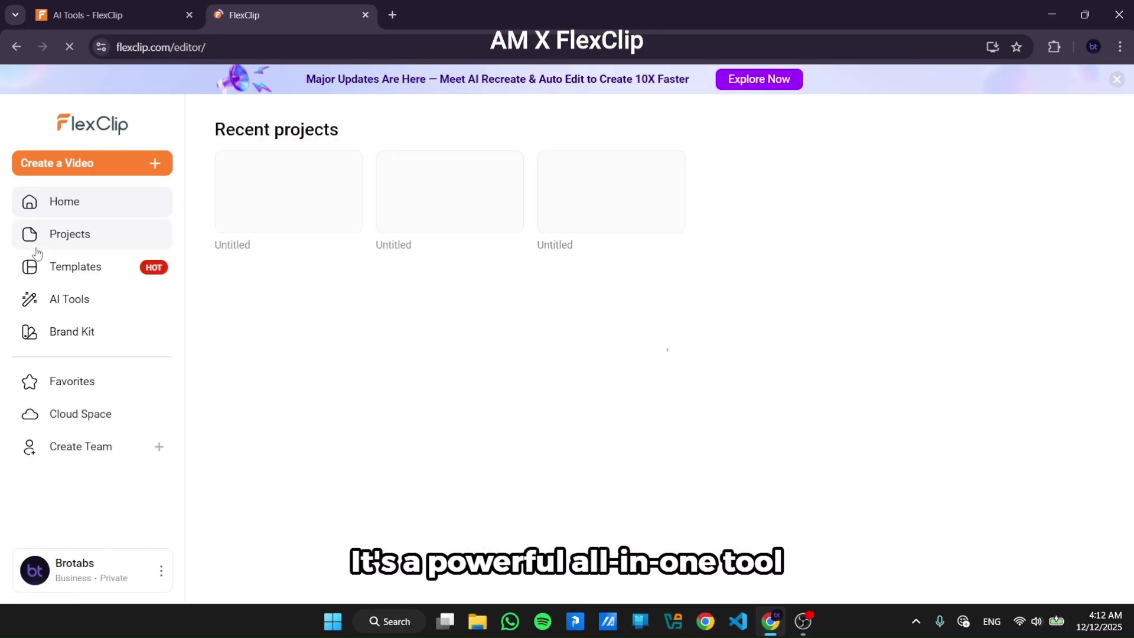
{"action": "left_click", "coordinate": [70, 298]}
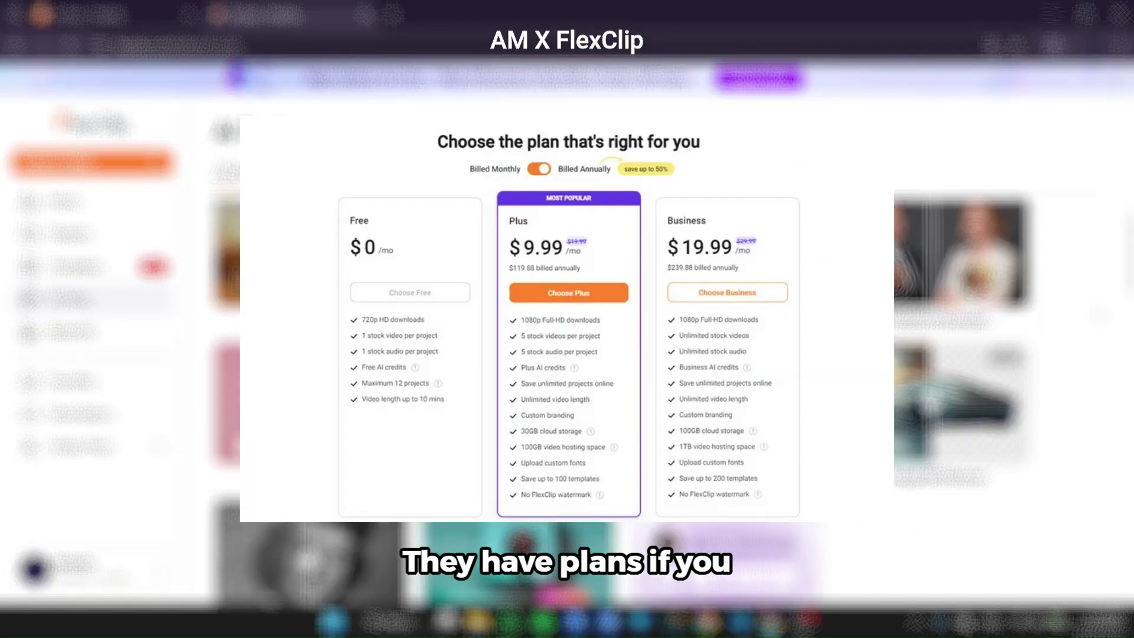